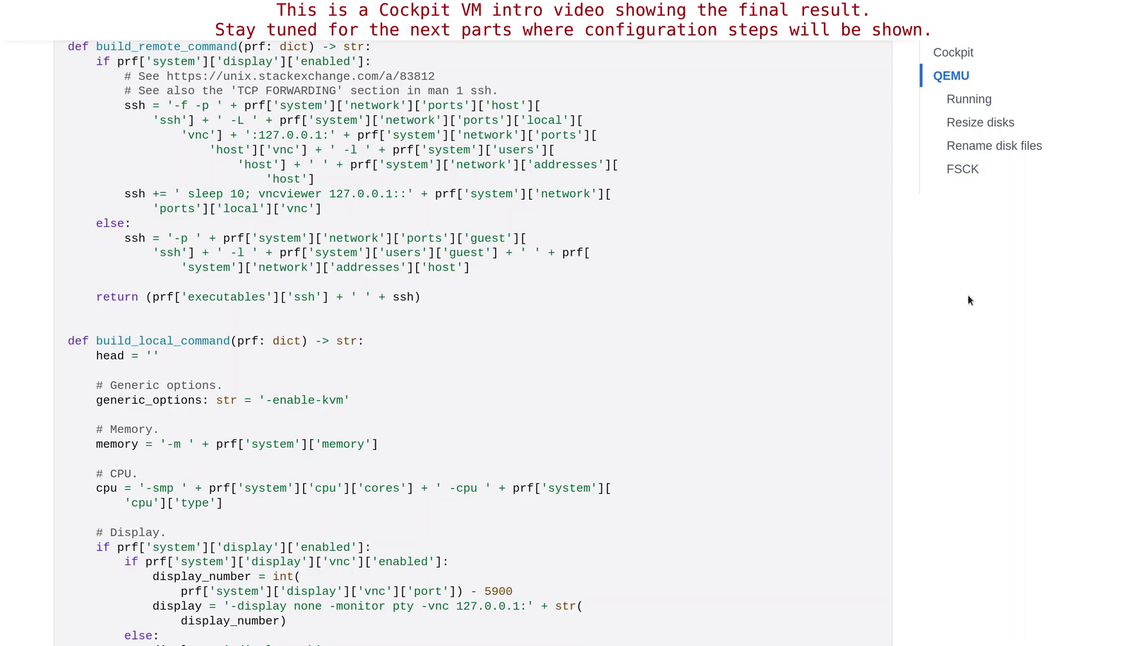
scroll(968, 301, down, 5)
scroll(968, 300, down, 5)
scroll(968, 301, down, 5)
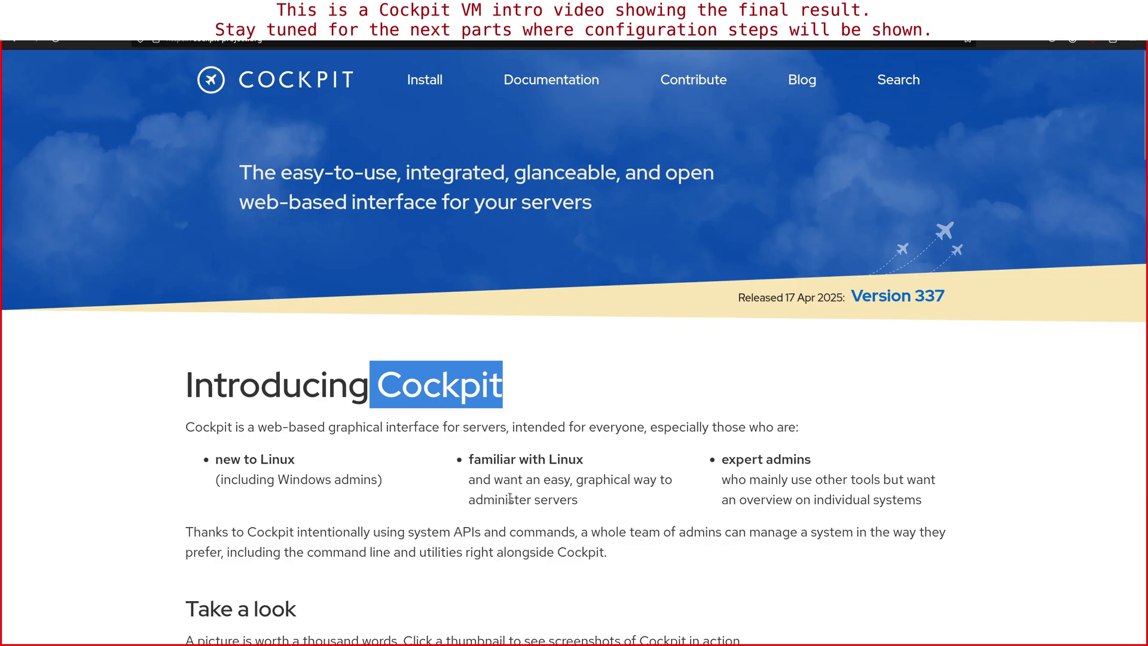
scroll(517, 500, down, 3)
scroll(511, 500, down, 2)
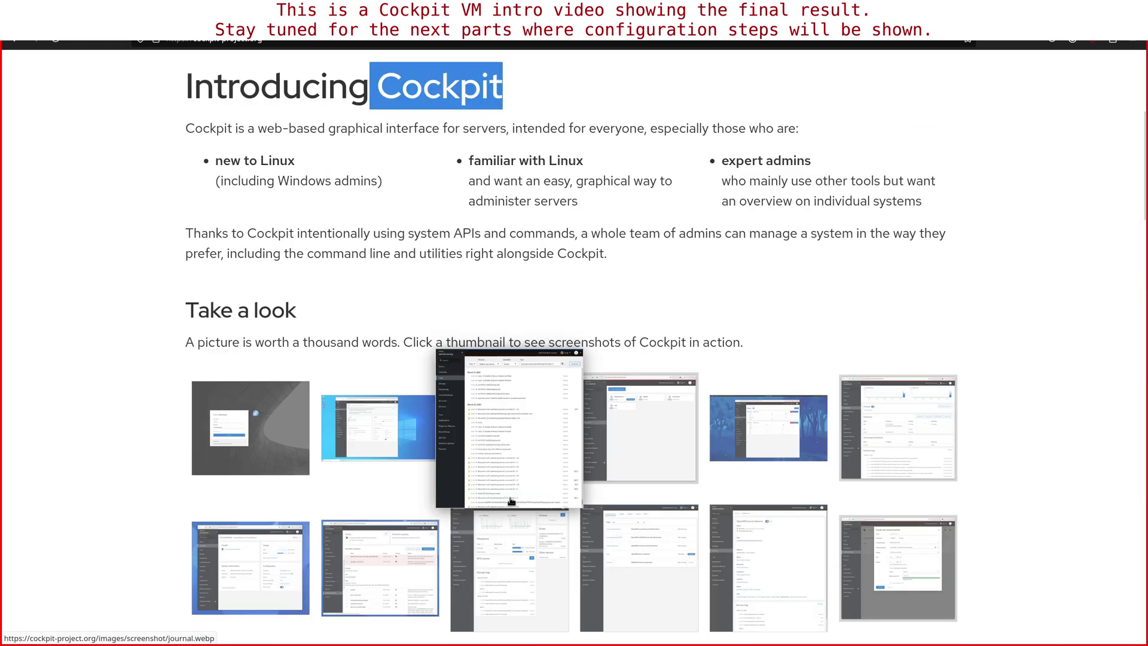
scroll(511, 501, down, 1)
scroll(511, 500, down, 1)
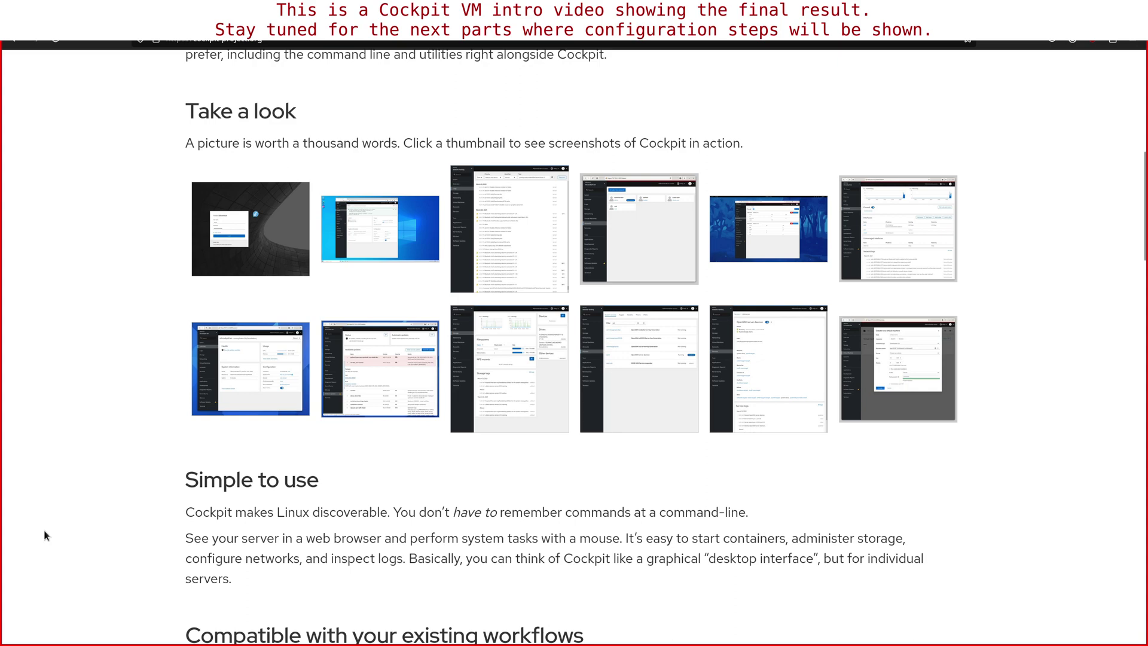
scroll(45, 529, down, 3)
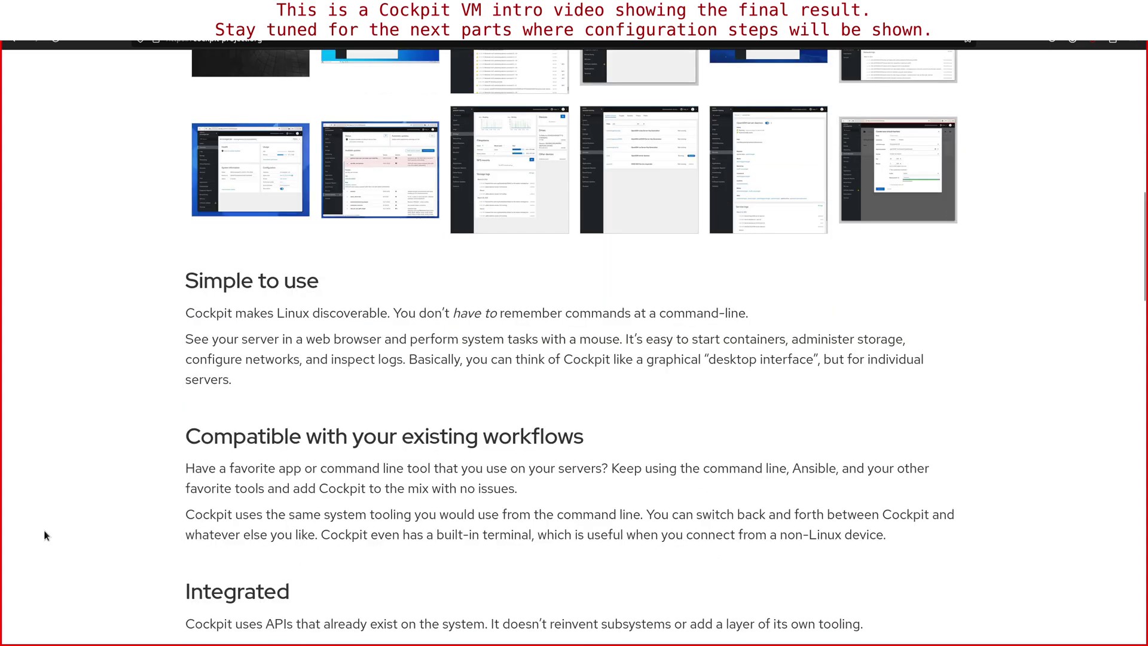
scroll(45, 531, down, 1)
scroll(44, 530, up, 2)
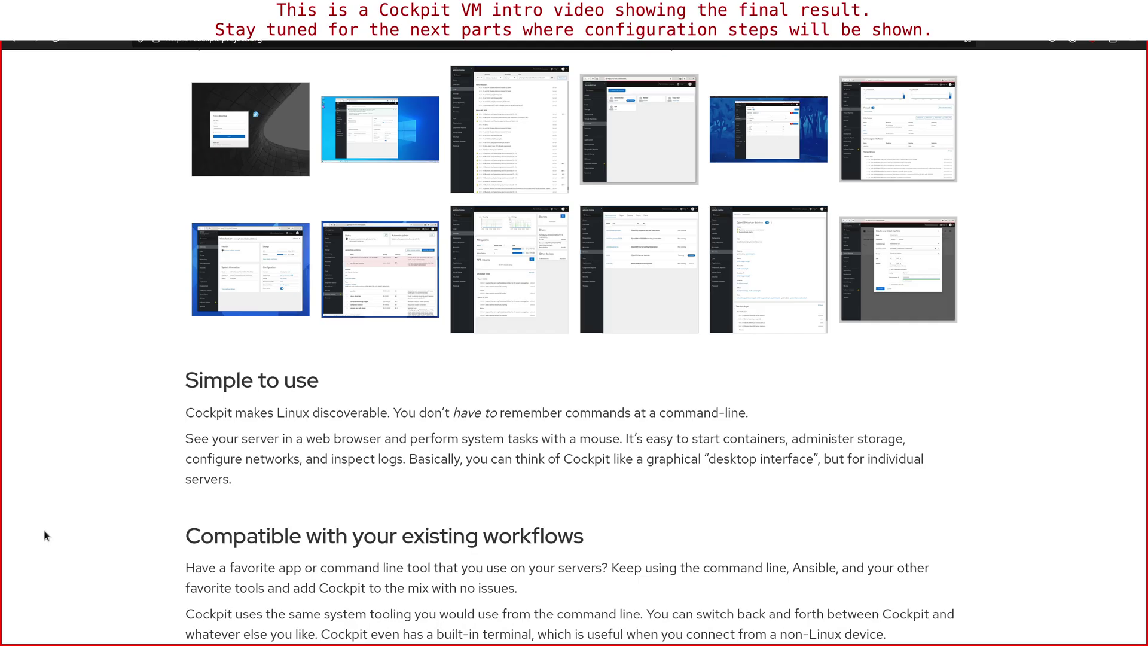
scroll(44, 530, up, 2)
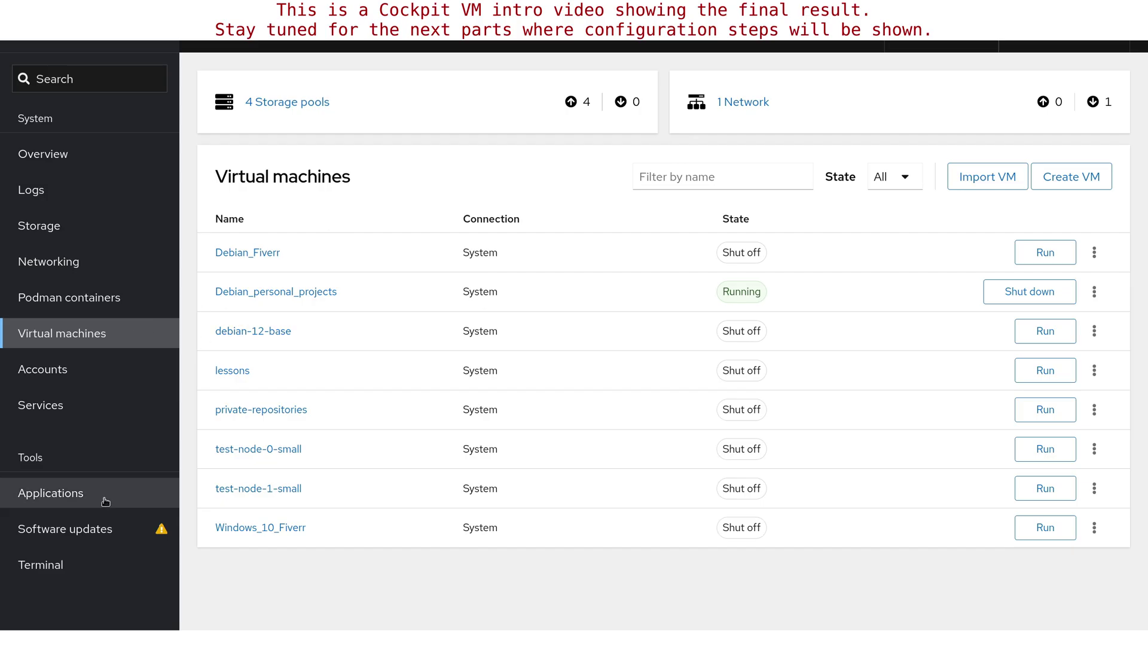
click(51, 493)
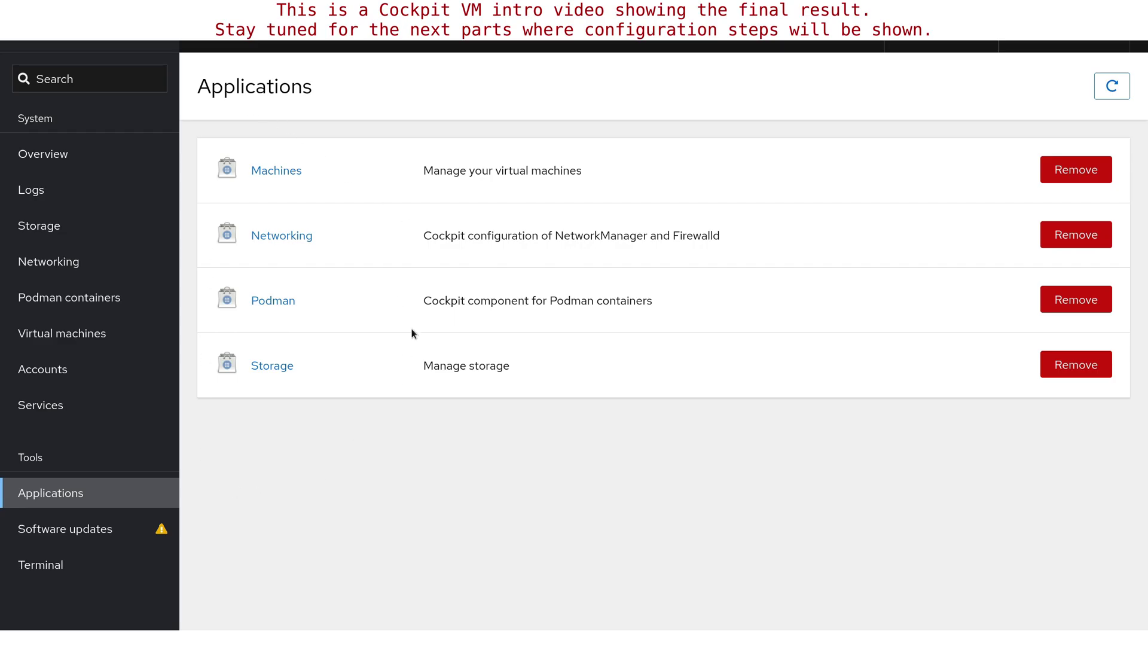
click(273, 172)
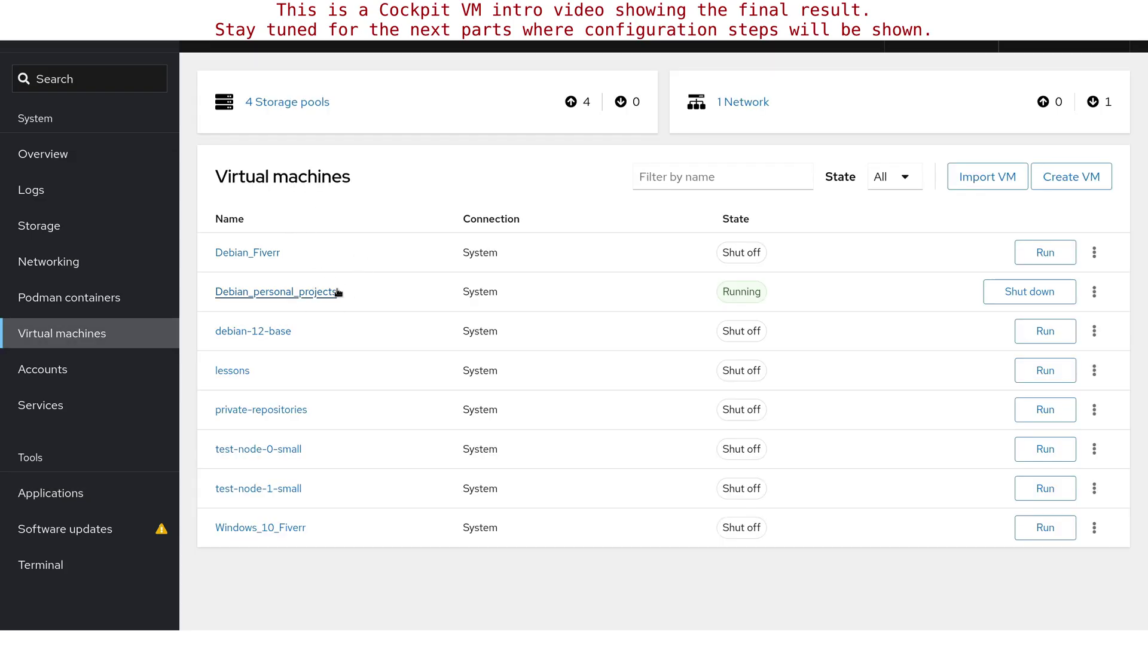
Show the Debian_personal_projects virtual machine's overview and live console
click(296, 291)
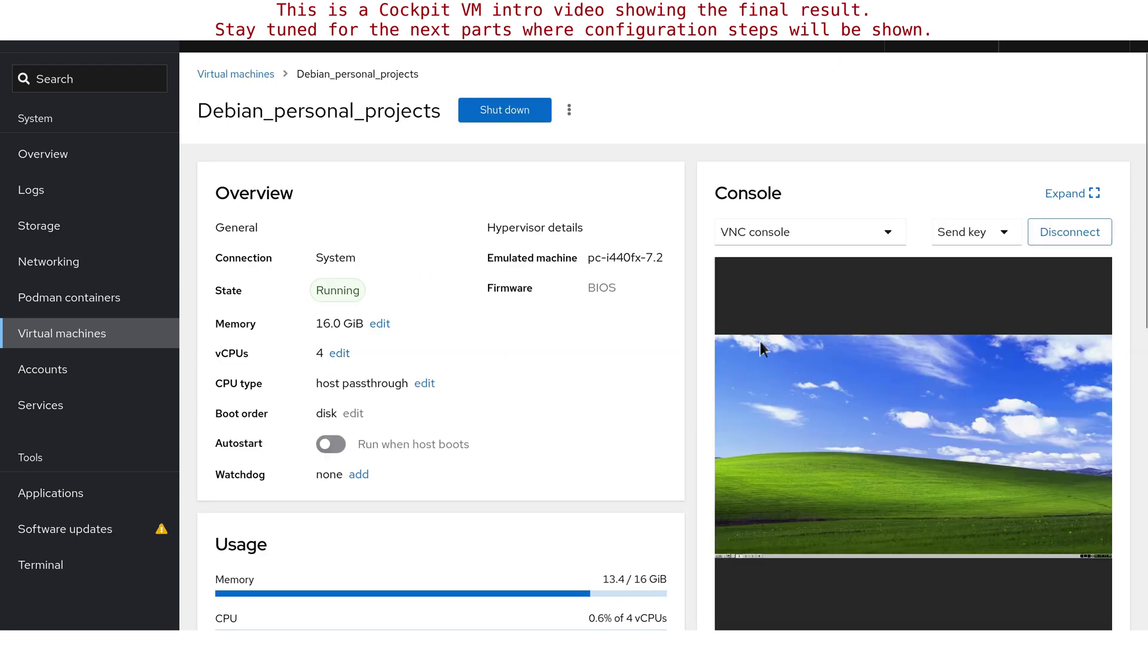
scroll(467, 418, down, 3)
scroll(466, 418, down, 2)
scroll(467, 418, down, 1)
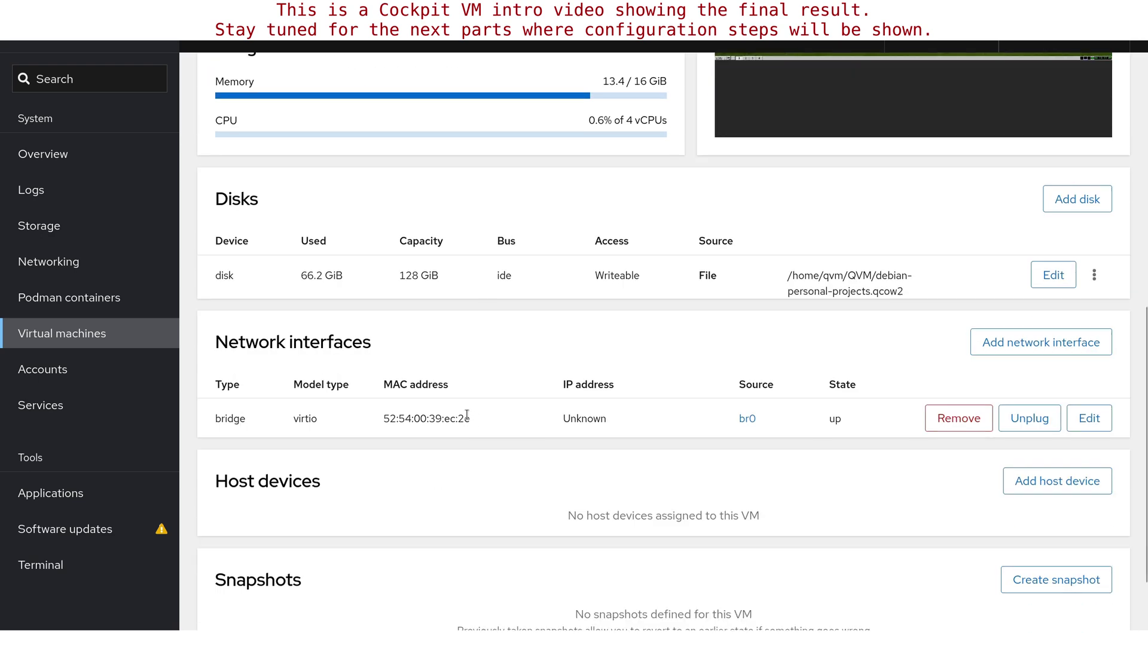
scroll(451, 451, down, 1)
scroll(451, 451, up, 3)
scroll(452, 451, up, 4)
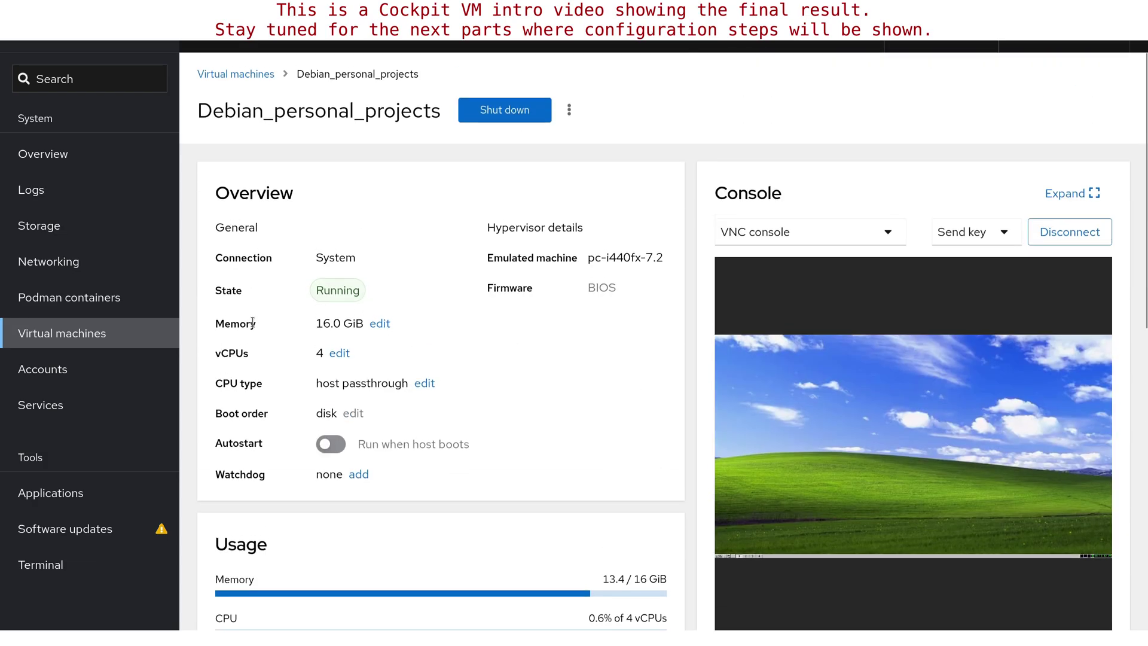
scroll(265, 375, down, 2)
scroll(274, 385, down, 2)
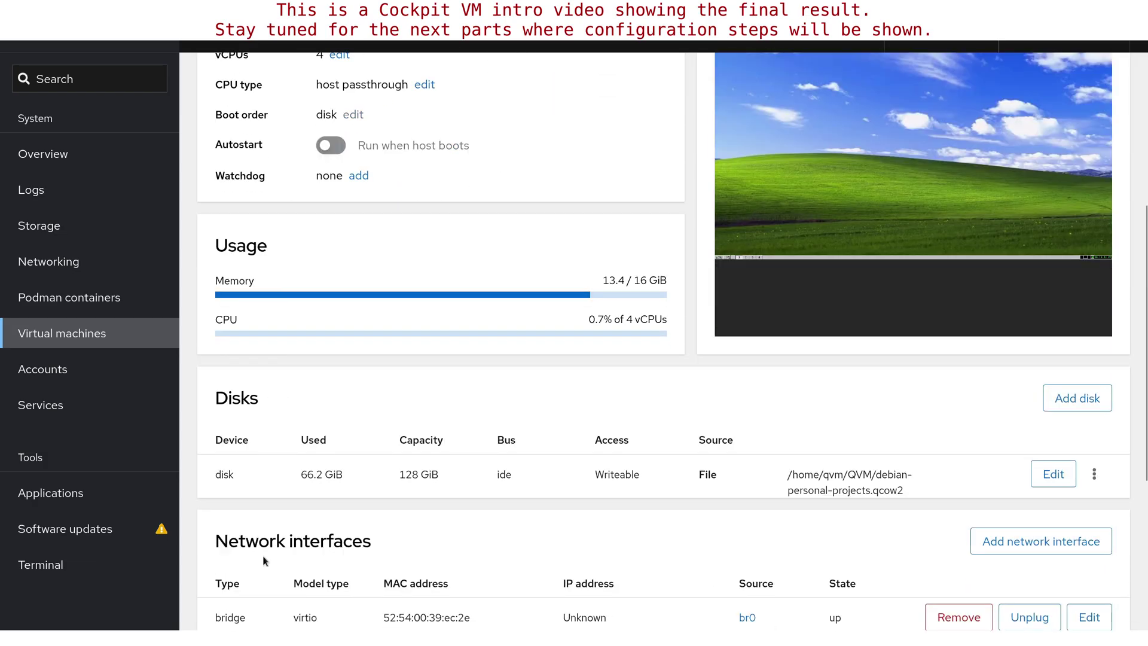
scroll(263, 555, up, 3)
scroll(401, 509, up, 2)
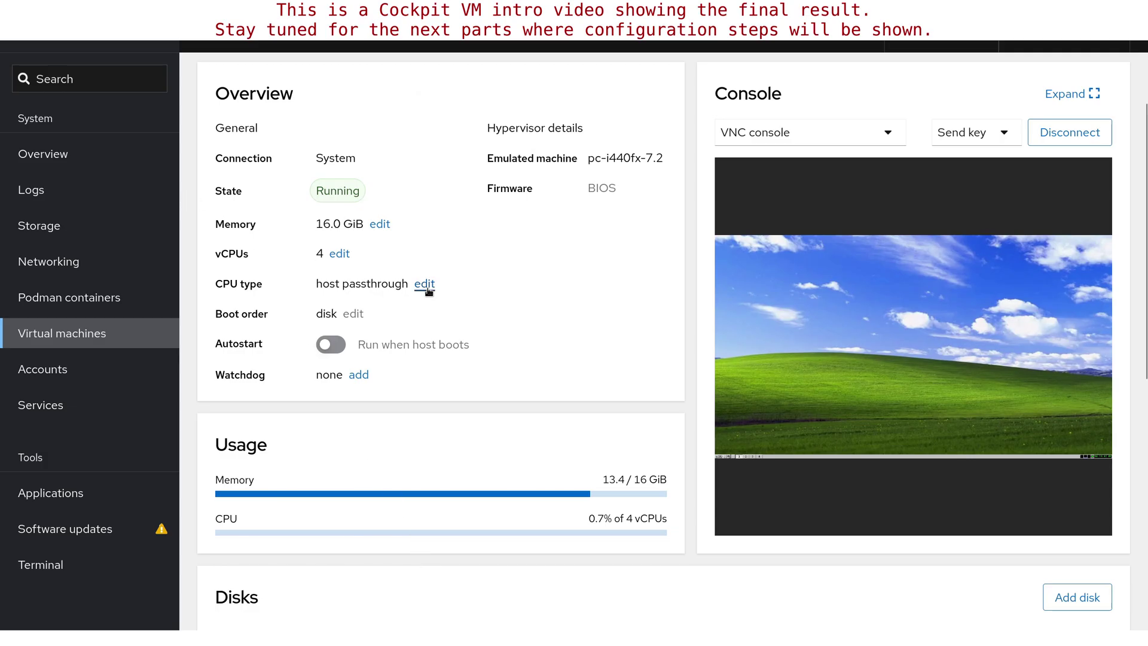
scroll(427, 288, down, 3)
scroll(427, 288, up, 3)
scroll(682, 405, up, 2)
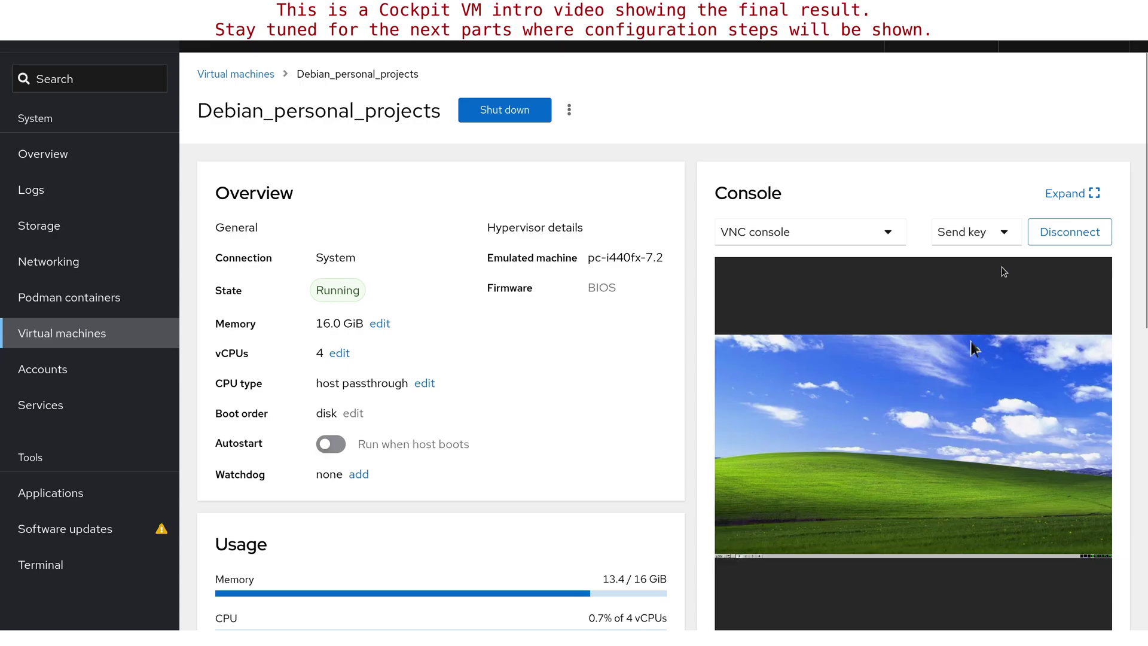
click(1068, 198)
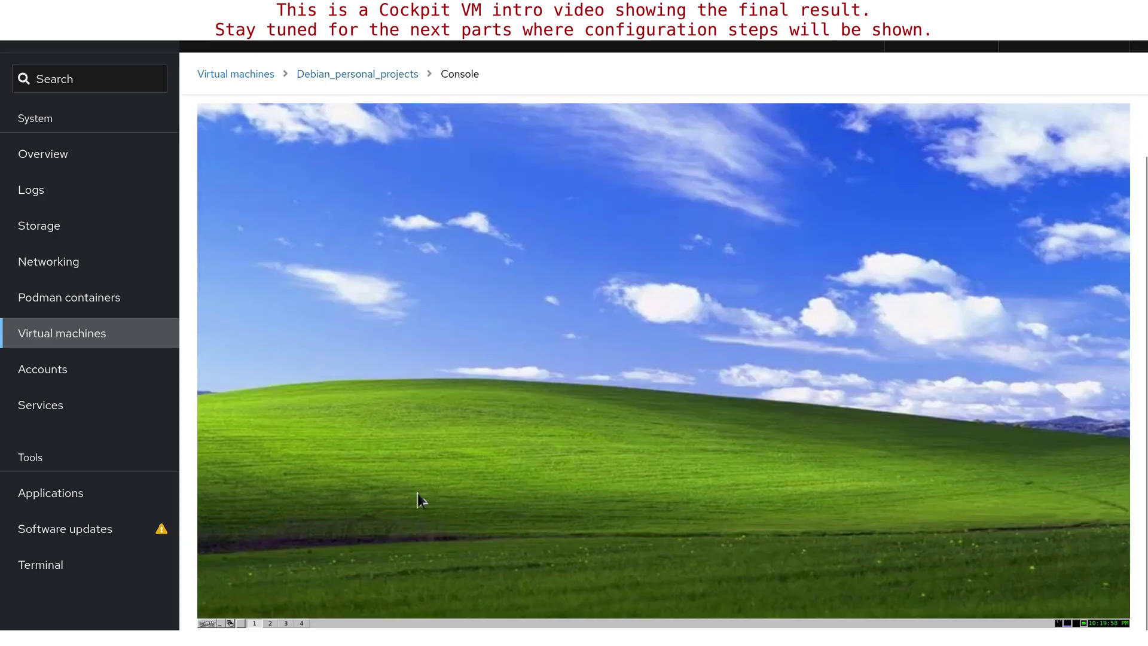
click(210, 624)
click(725, 302)
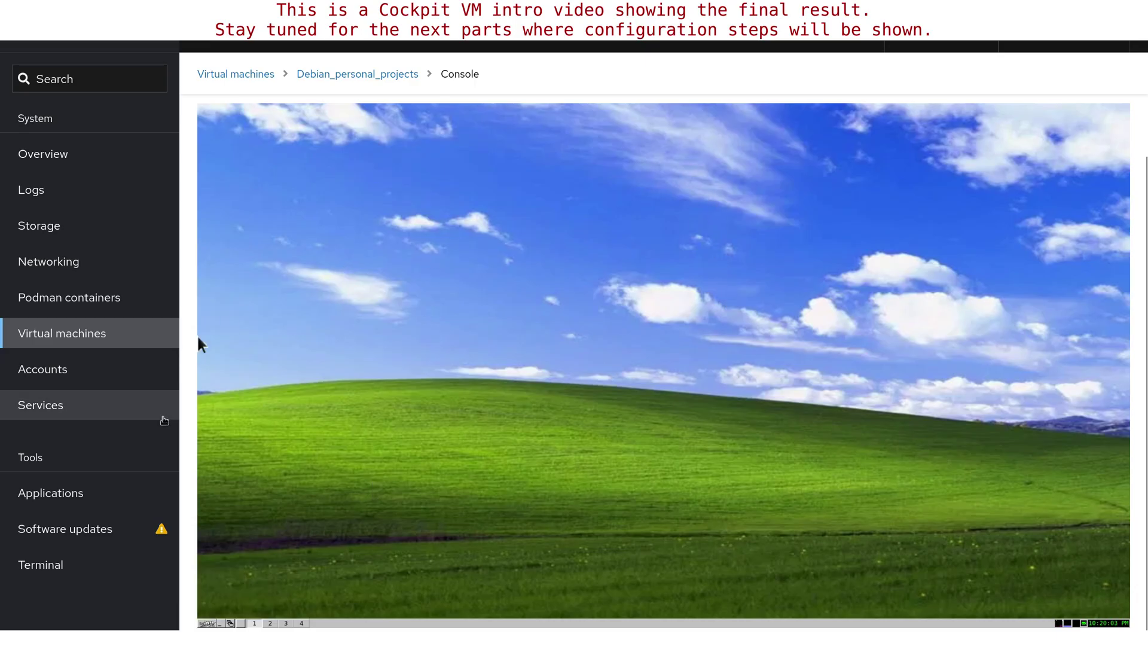
scroll(196, 335, up, 3)
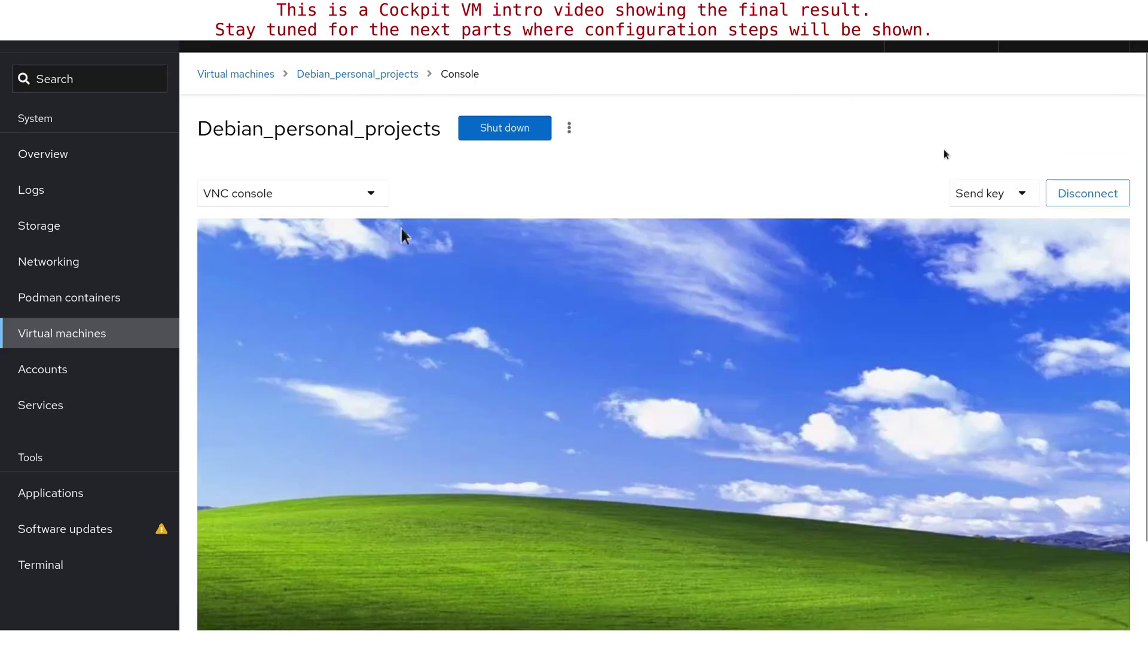
click(357, 73)
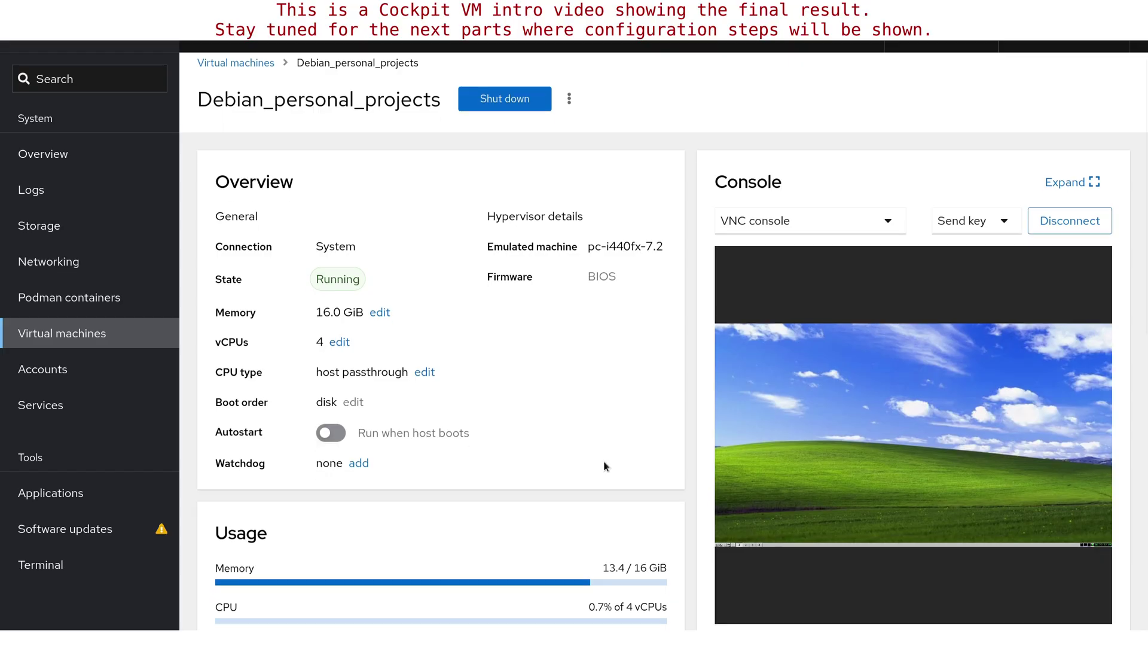
scroll(613, 394, down, 8)
scroll(603, 460, down, 2)
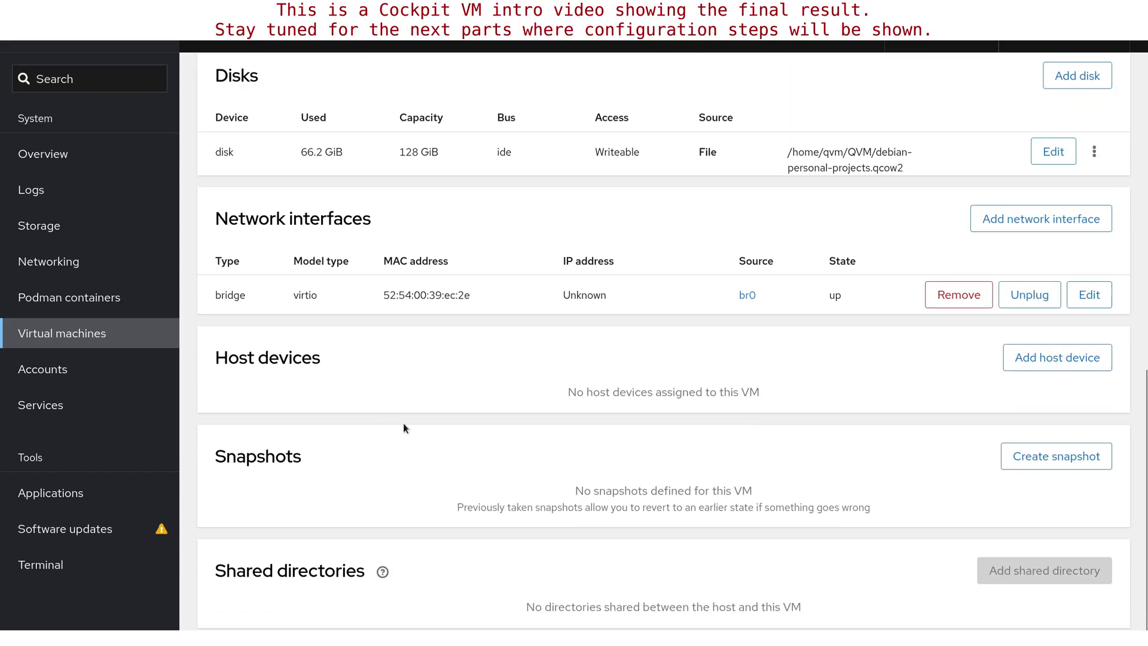
scroll(700, 445, up, 2)
scroll(699, 452, up, 3)
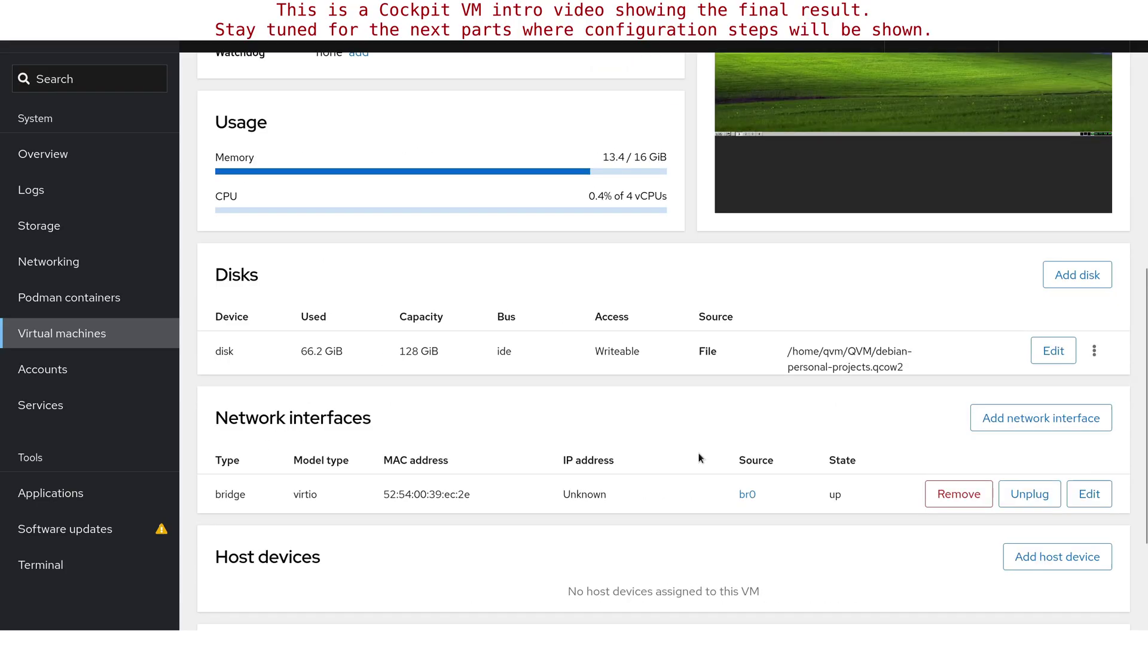
scroll(699, 452, up, 3)
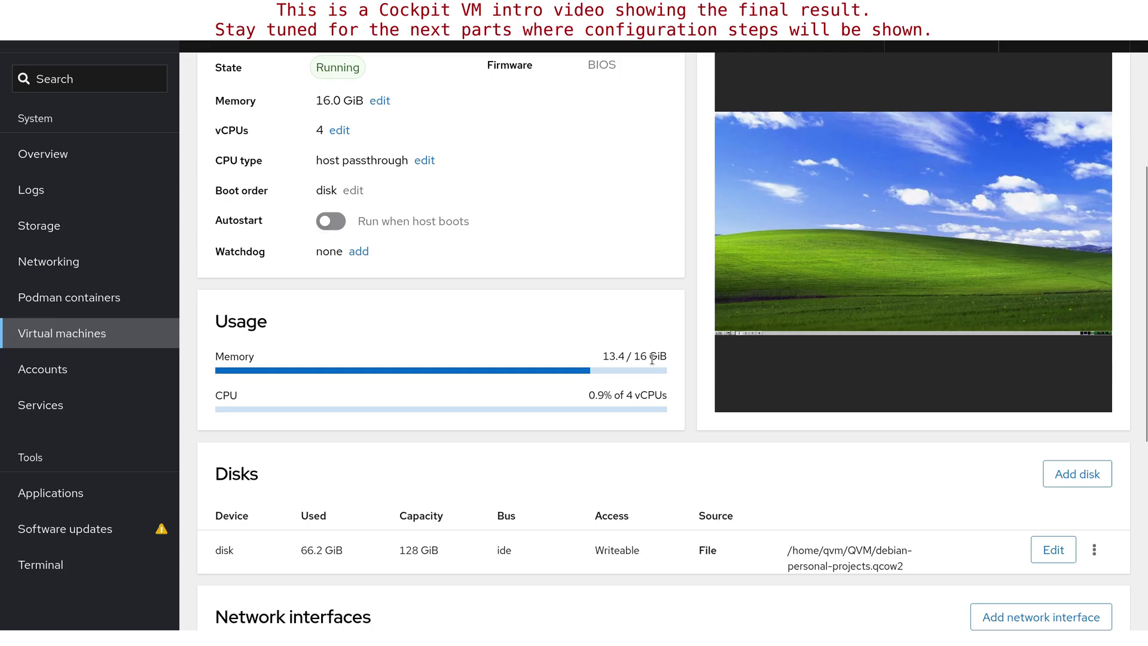
scroll(493, 508, down, 5)
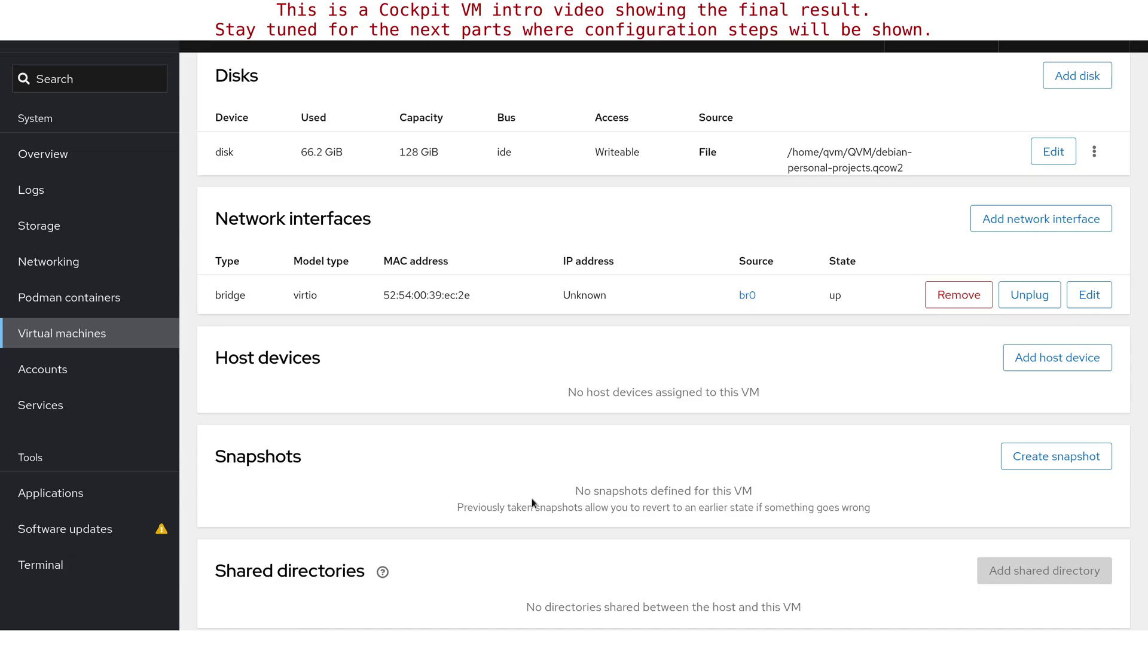
scroll(532, 498, up, 5)
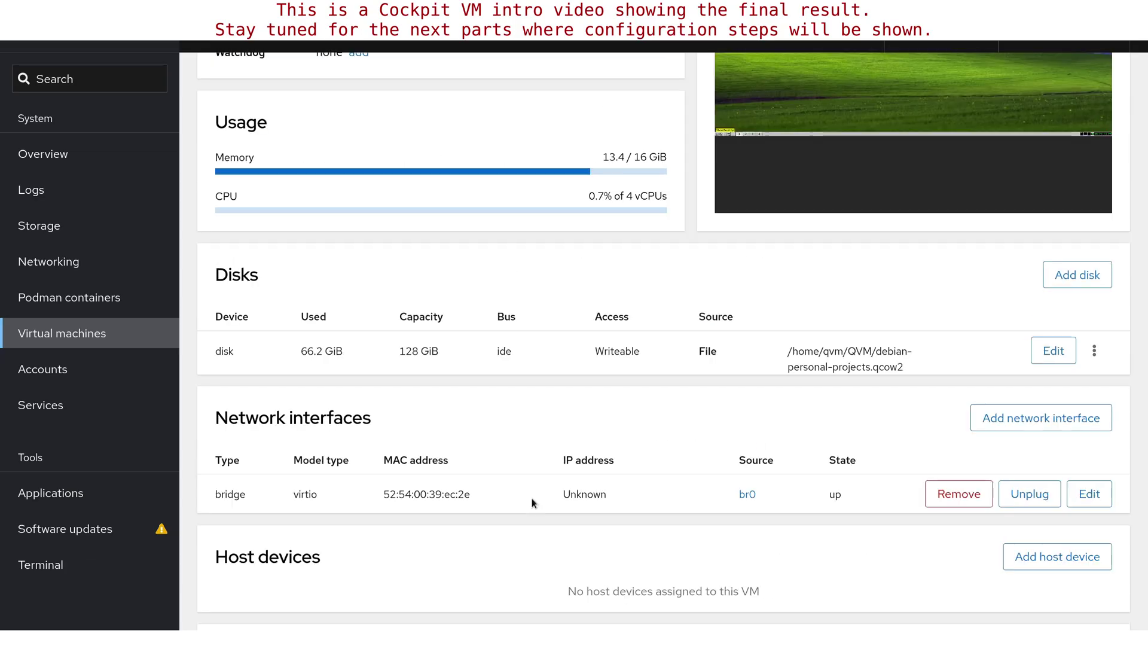
scroll(469, 431, up, 5)
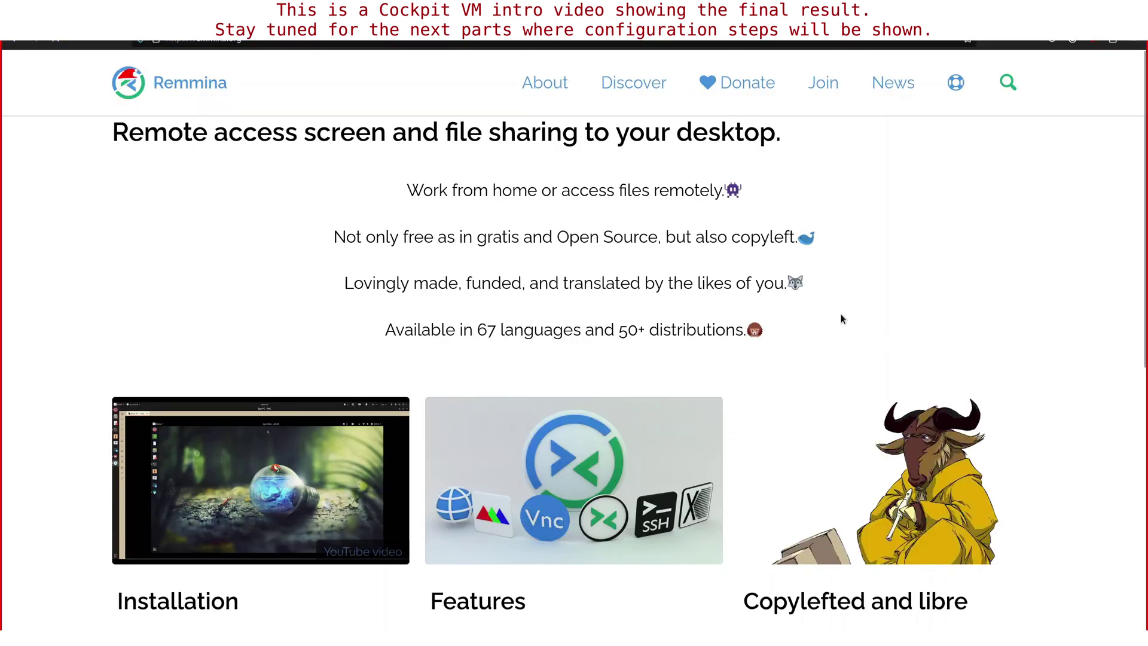
scroll(841, 313, down, 3)
scroll(840, 313, down, 3)
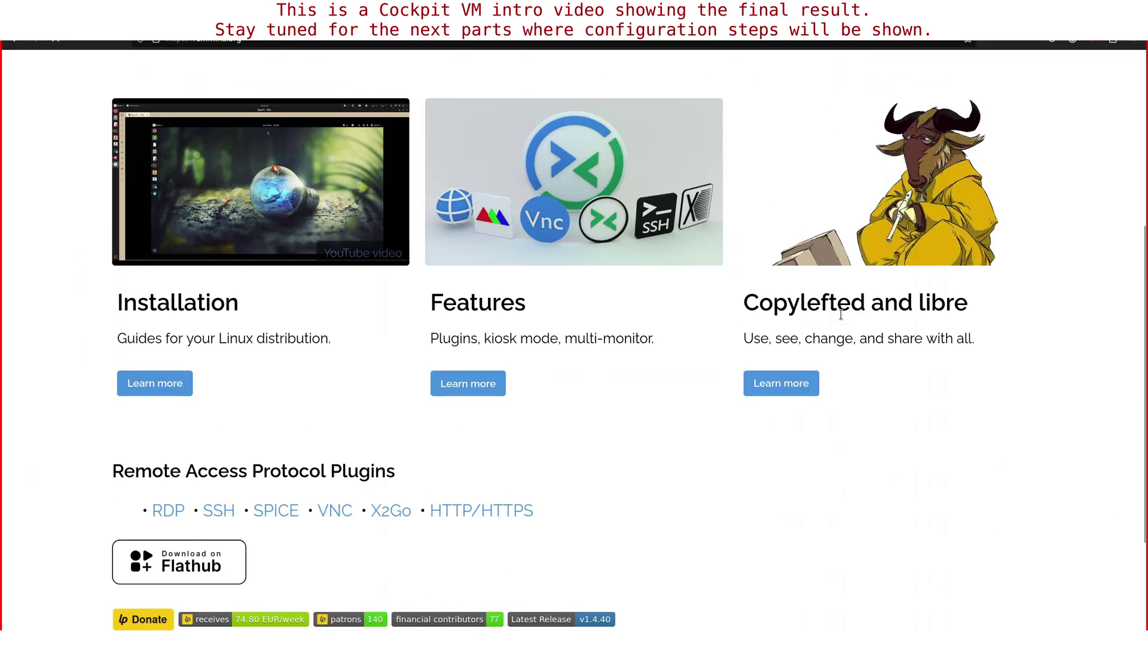
scroll(840, 312, down, 3)
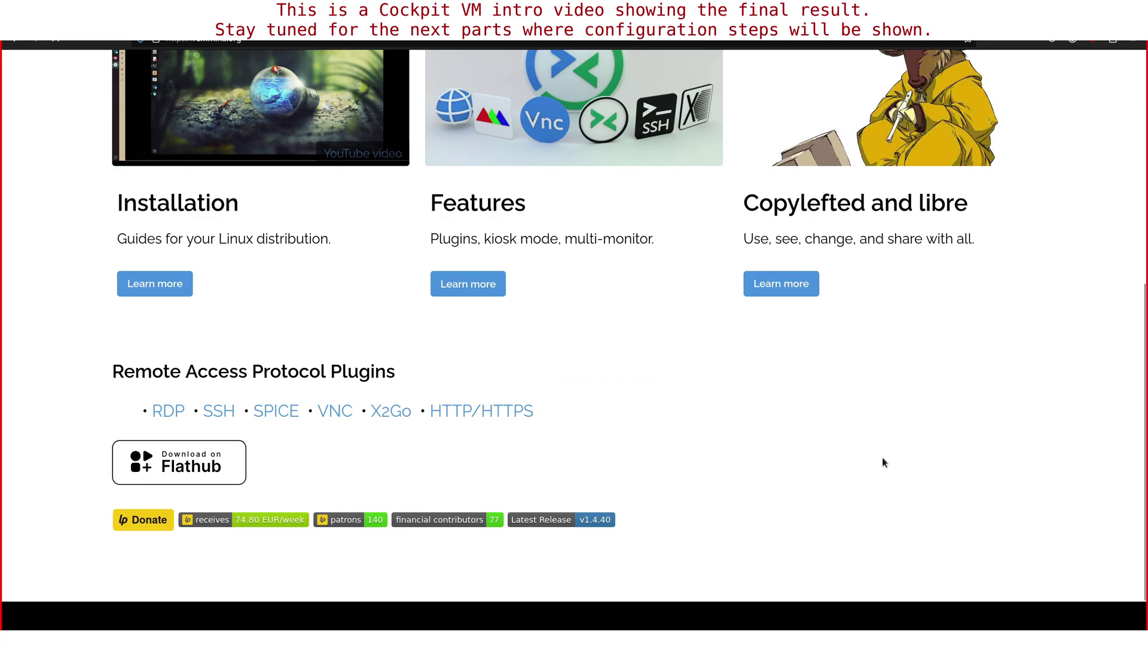
scroll(884, 461, down, 2)
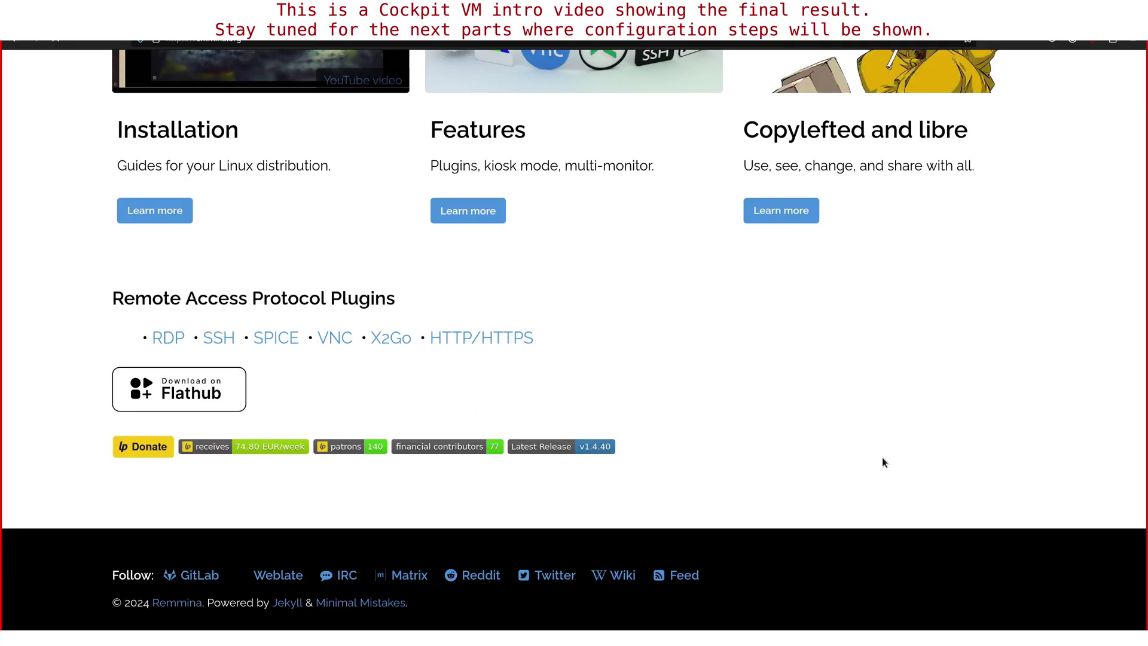
key(Home)
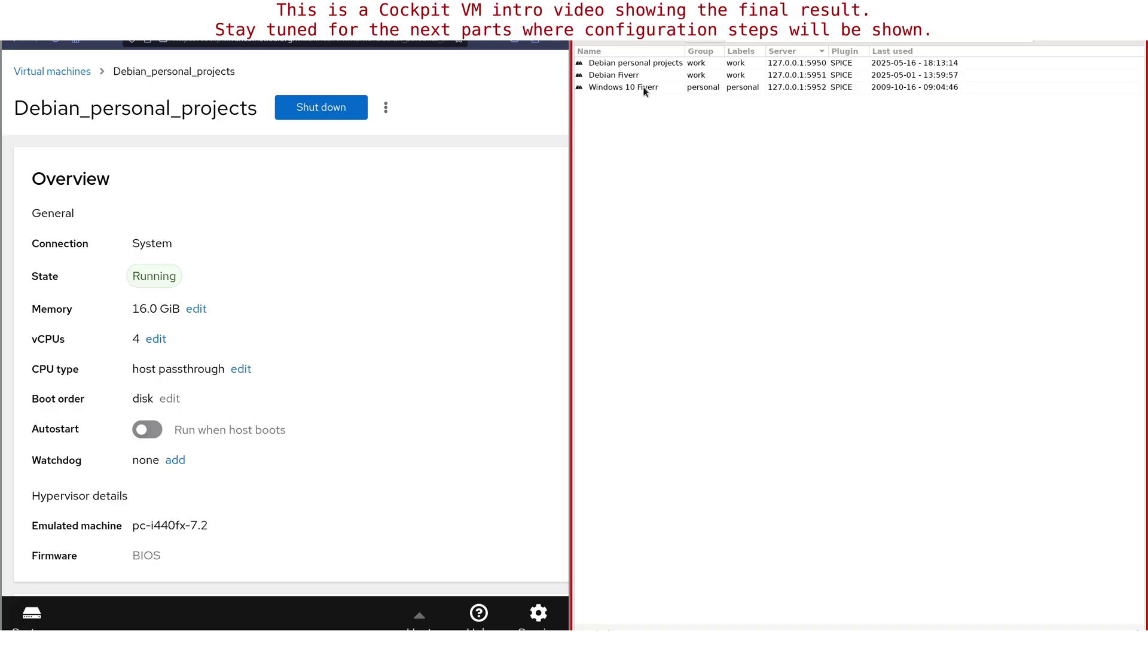
Edit the Debian personal projects profile, highlight server port 5950, and connect over SPICE
right_click(639, 65)
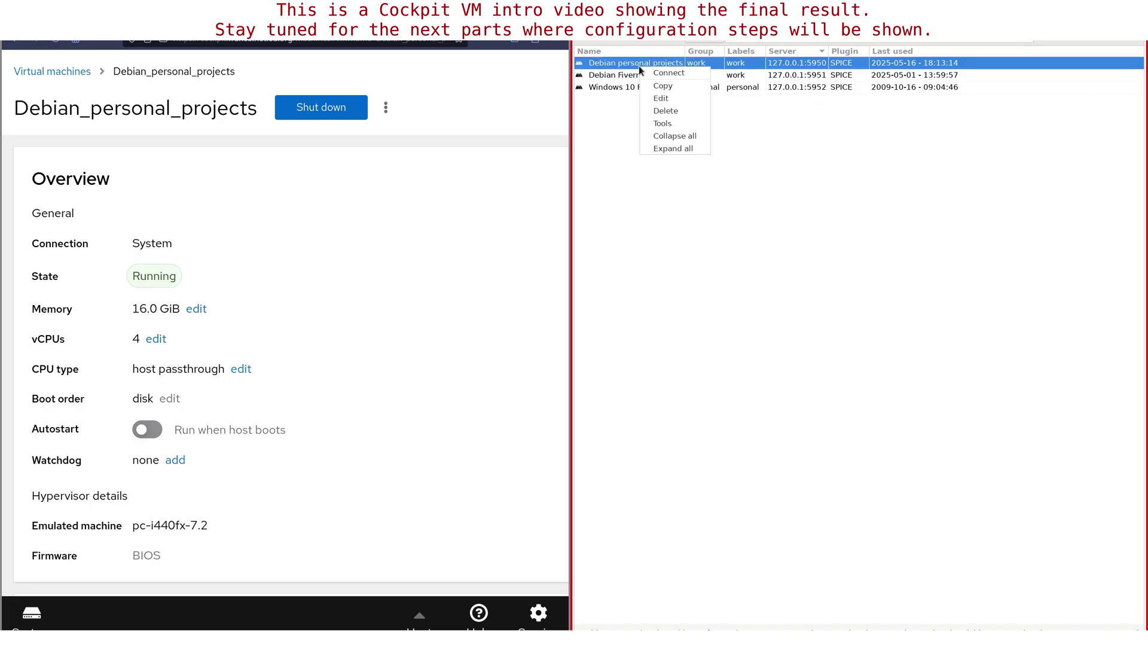
click(688, 87)
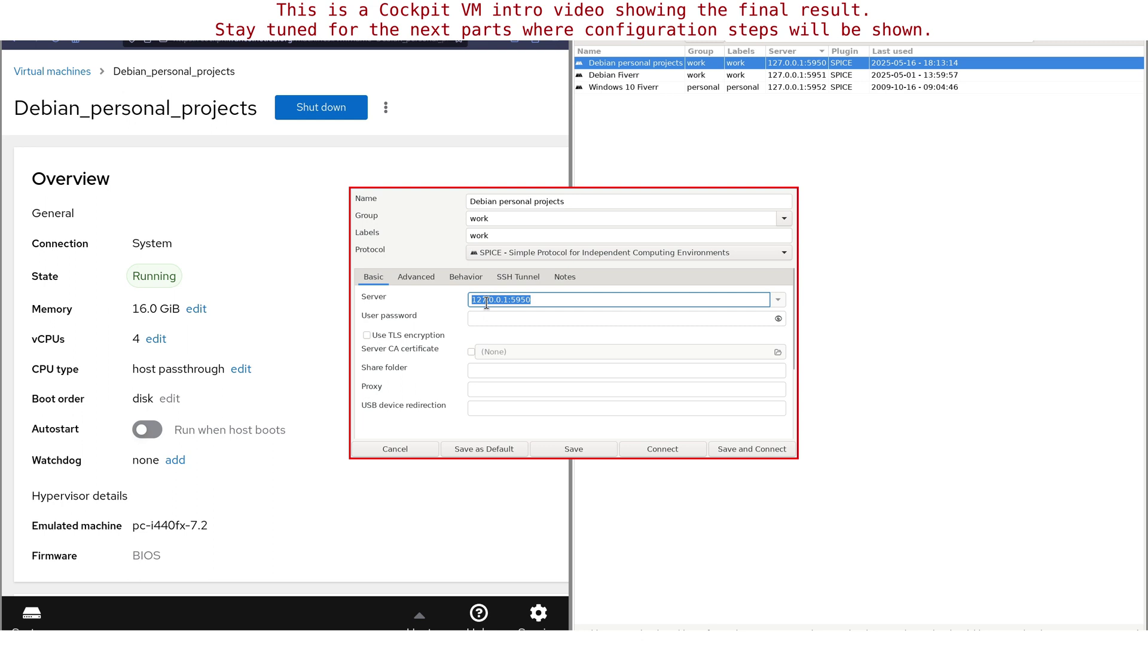
double_click(520, 299)
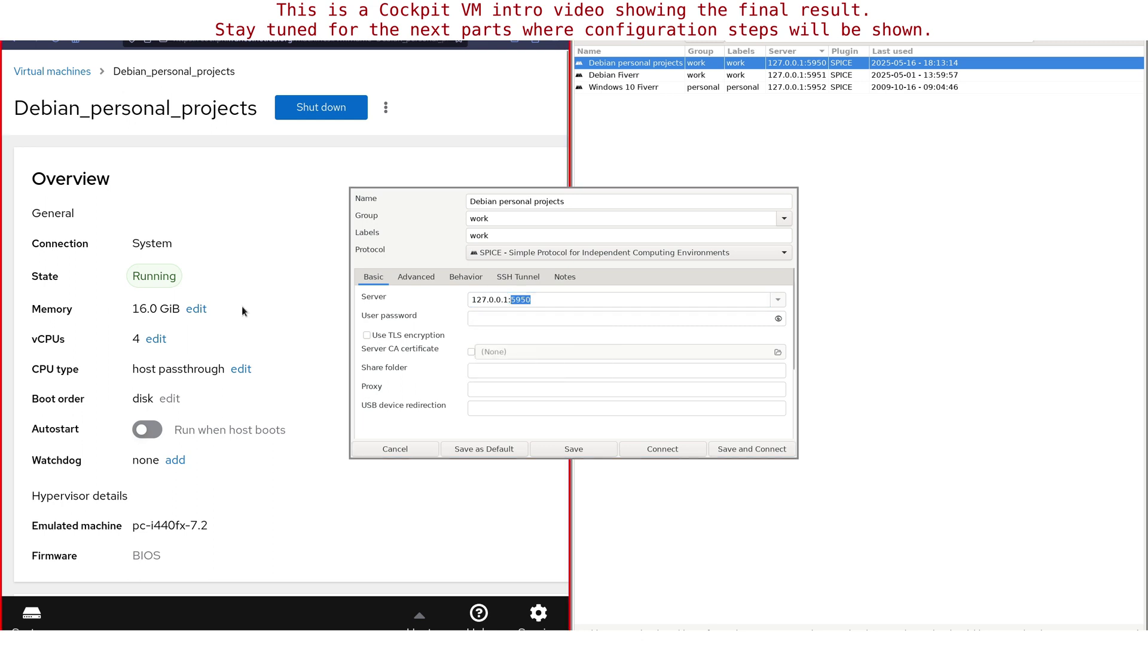
click(663, 449)
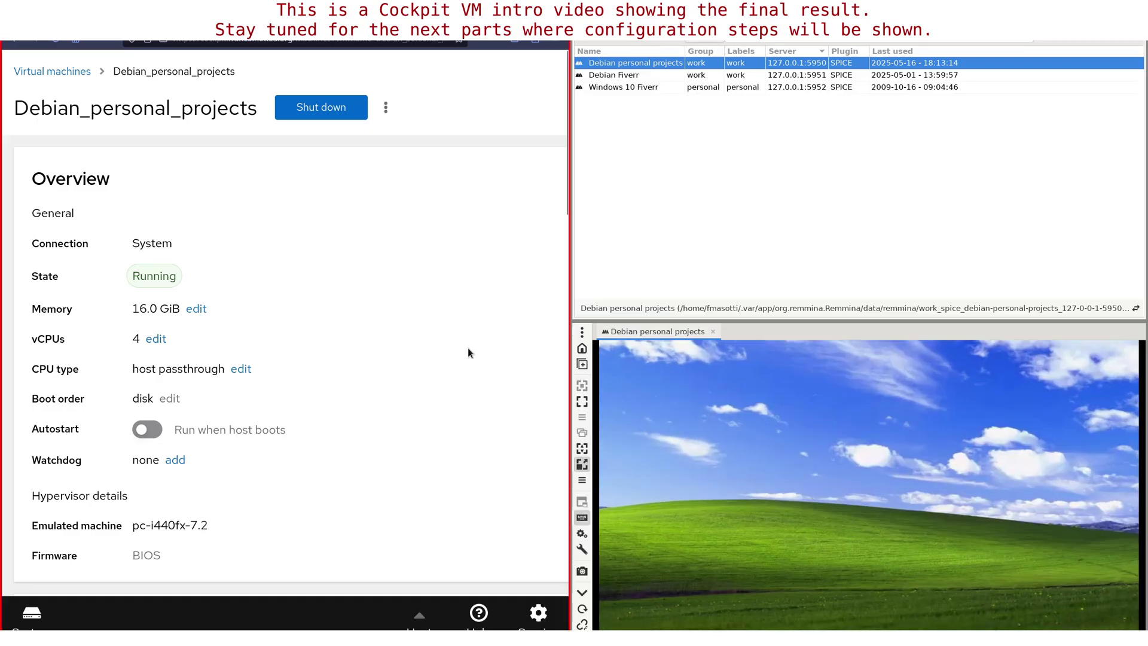
scroll(299, 299, down, 5)
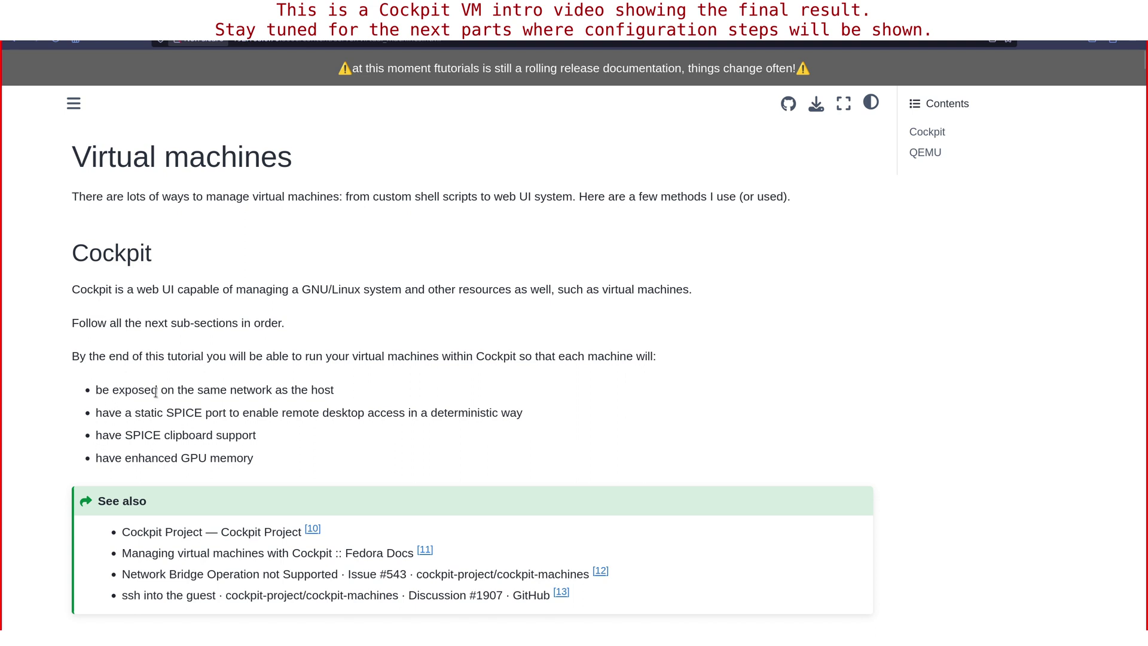
drag(559, 356, 653, 357)
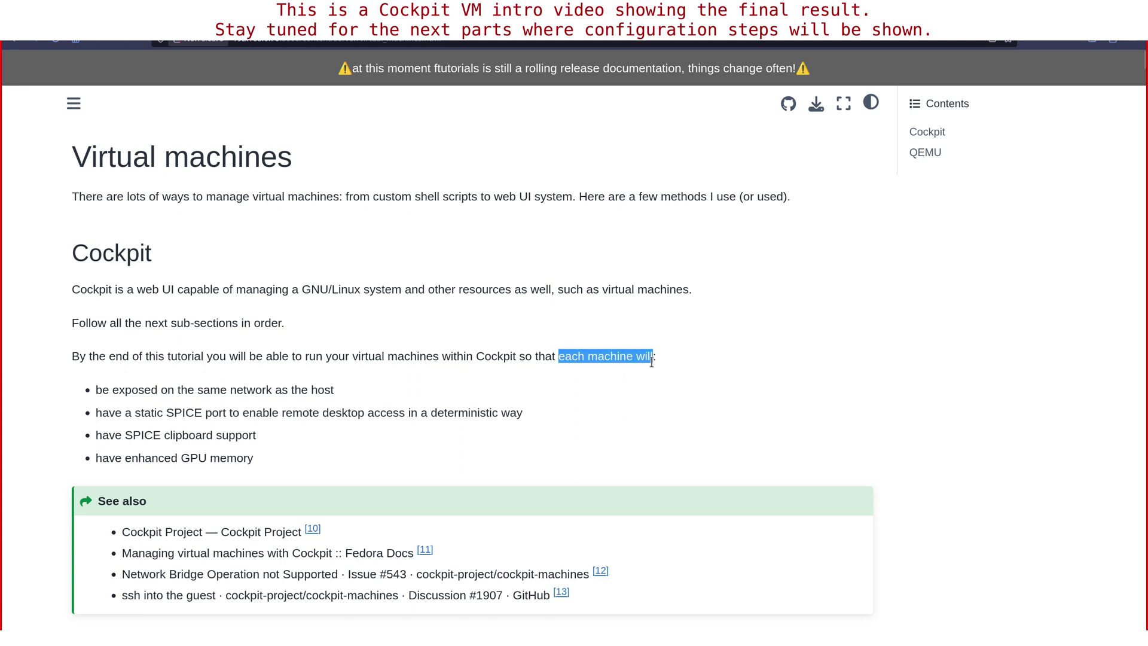
drag(334, 390, 100, 389)
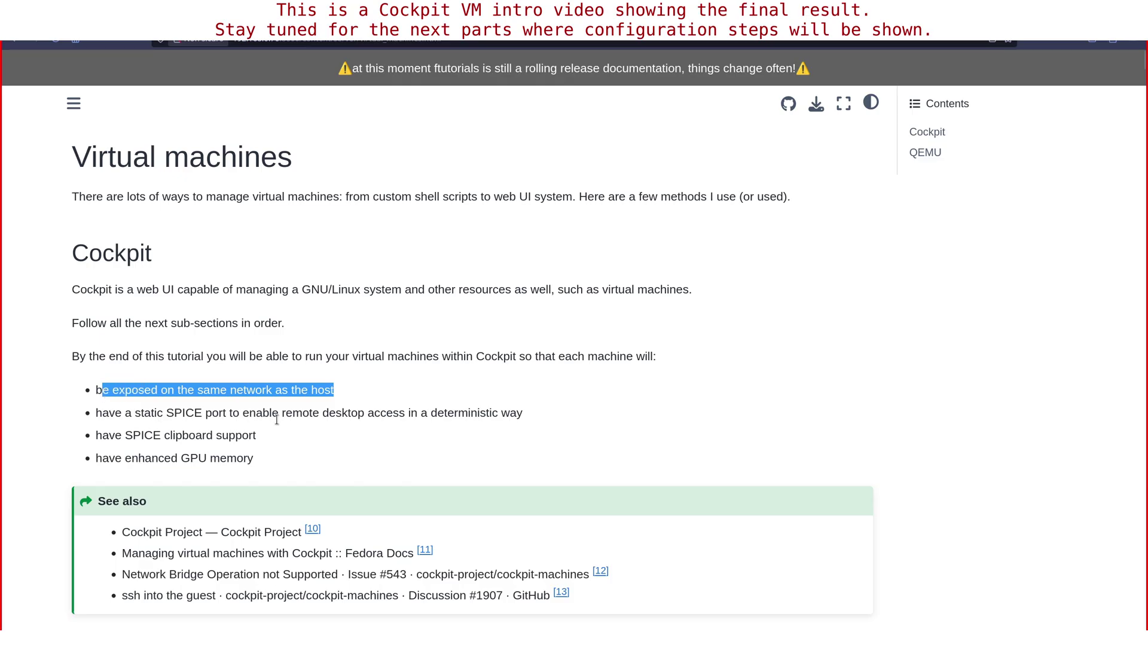
mouse_move(134, 415)
mouse_down()
mouse_move(120, 413)
mouse_move(196, 413)
mouse_up()
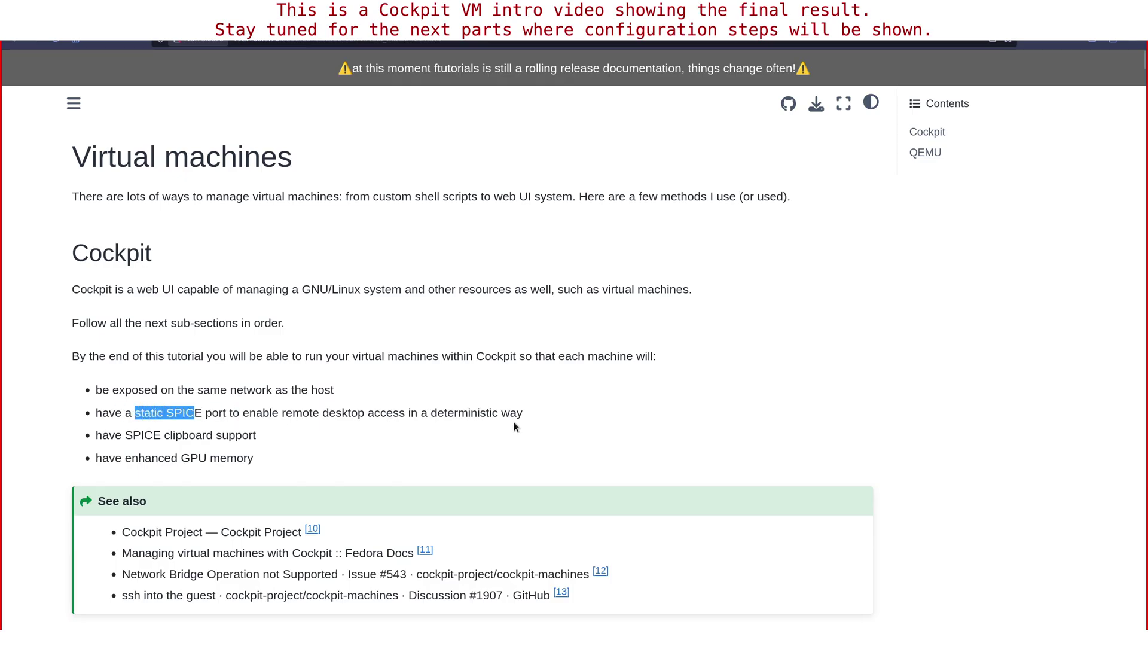
drag(126, 435, 123, 436)
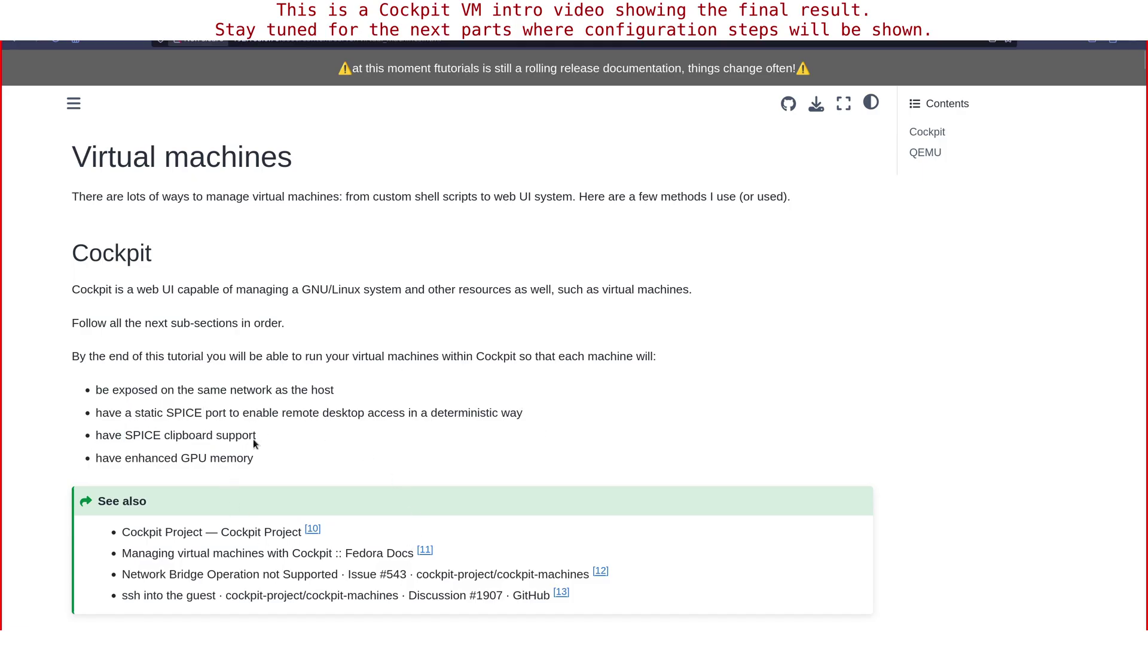
drag(257, 435, 89, 437)
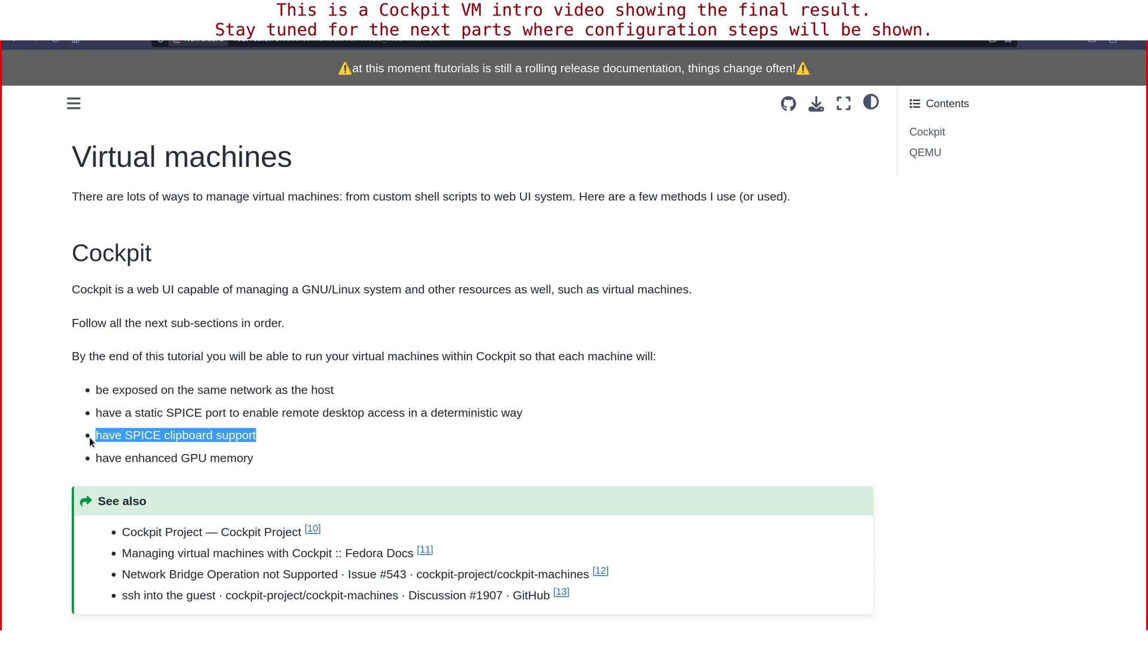
click(97, 459)
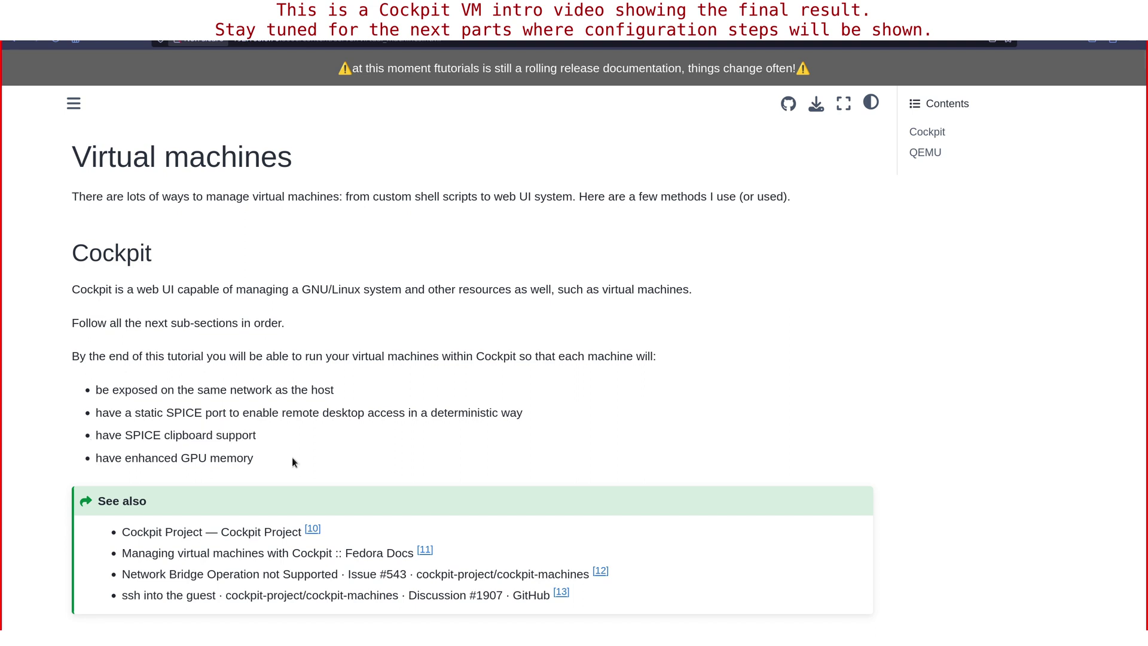